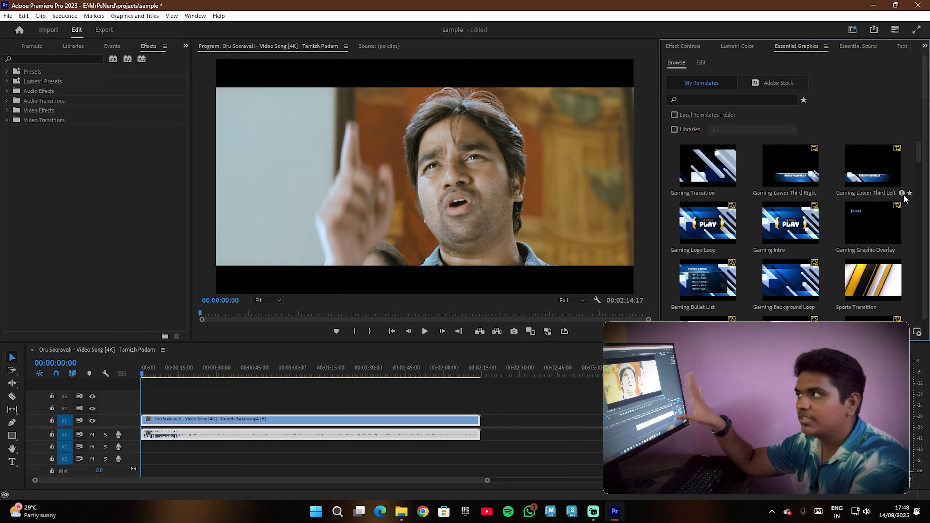
Show the Text panel, and split the song clip at about 00:00:57:18 with the Razor tool
{"action": "left_click", "coordinate": [870, 46]}
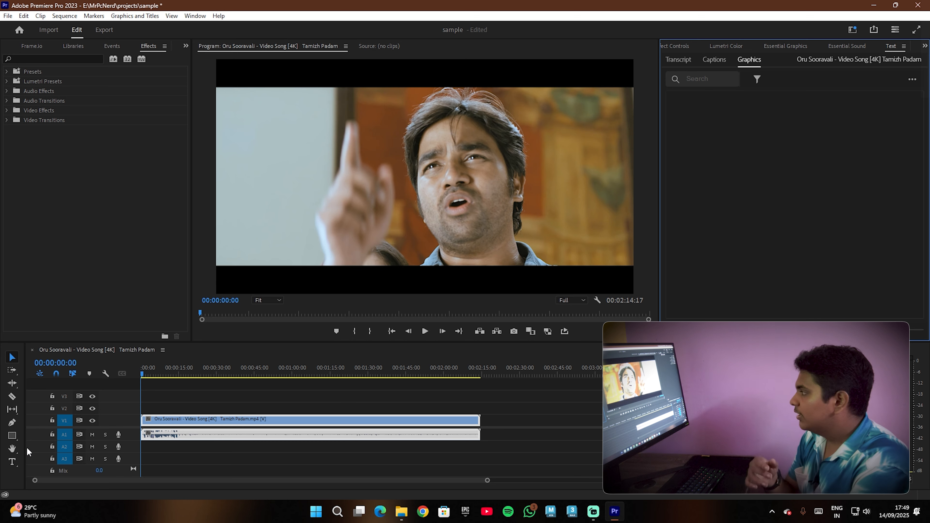
{"action": "left_click", "coordinate": [13, 397]}
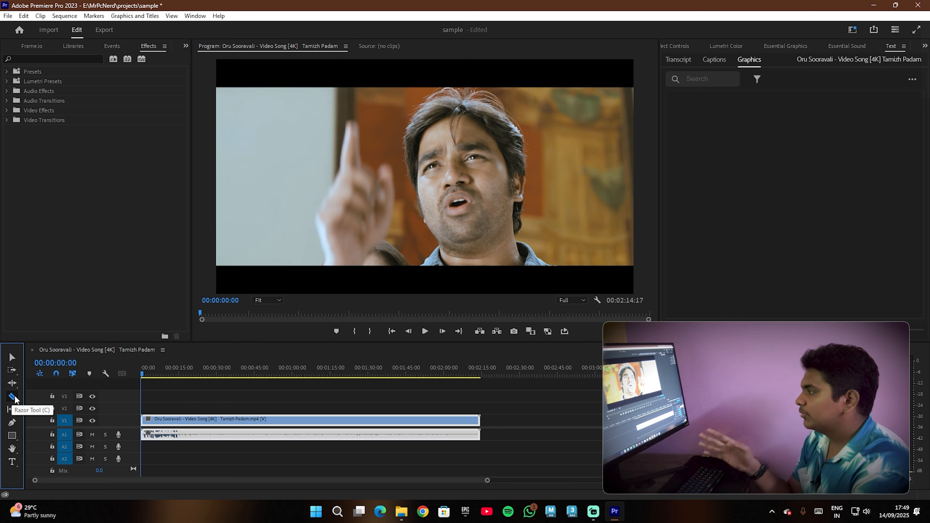
{"action": "left_click", "coordinate": [287, 418]}
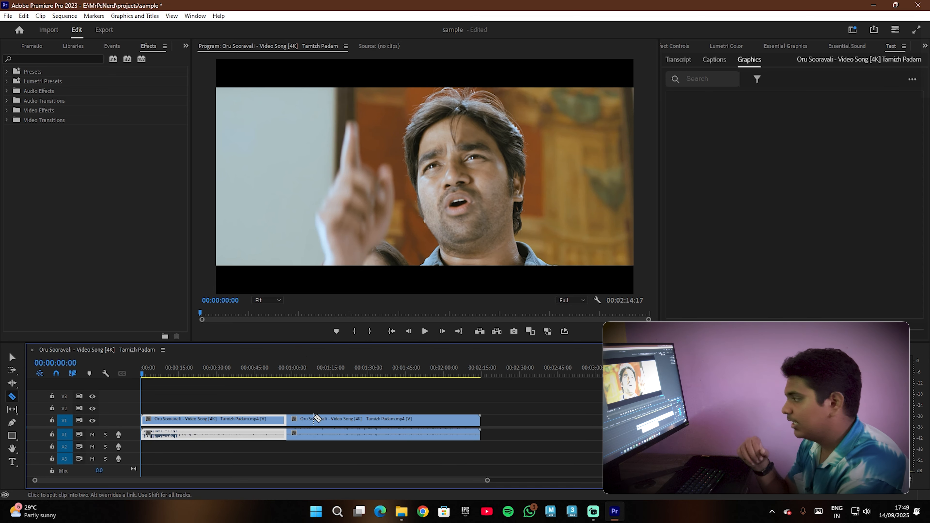
Examine the cut between the two clip segments at different timeline magnifications
{"action": "left_click_drag", "start_coordinate": [487, 481], "coordinate": [363, 480]}
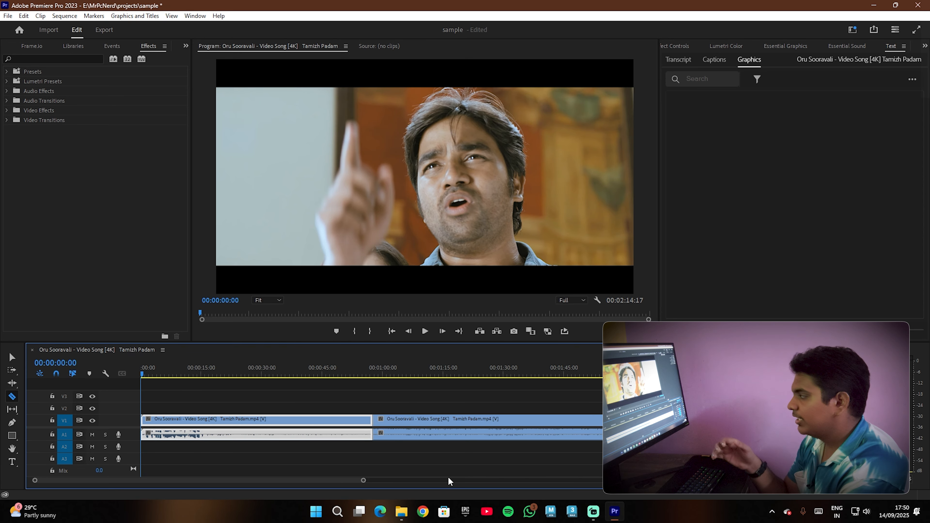
{"action": "scroll", "coordinate": [311, 480], "scroll_direction": "down", "scroll_amount": 3}
{"action": "scroll", "coordinate": [418, 474], "scroll_direction": "up", "scroll_amount": 3}
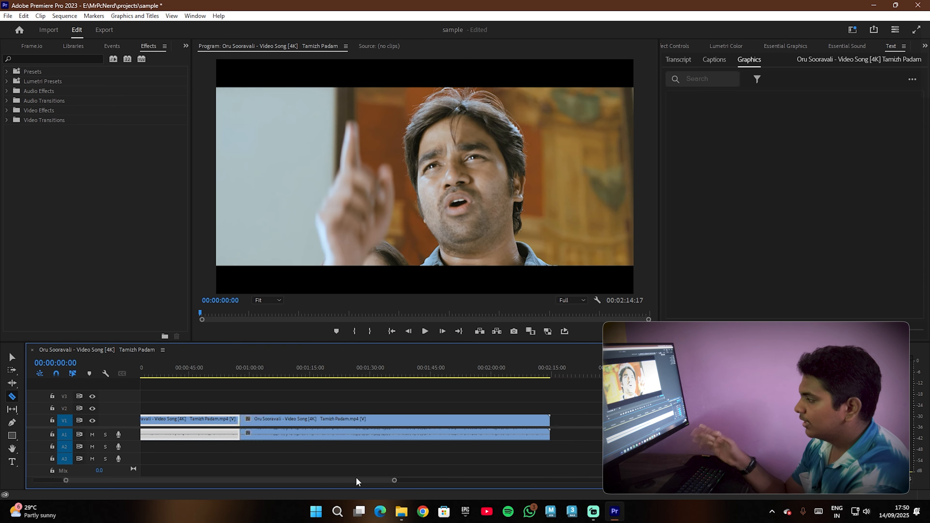
{"action": "left_click_drag", "start_coordinate": [311, 481], "coordinate": [424, 491]}
{"action": "scroll", "coordinate": [366, 485], "scroll_direction": "up", "scroll_amount": 2}
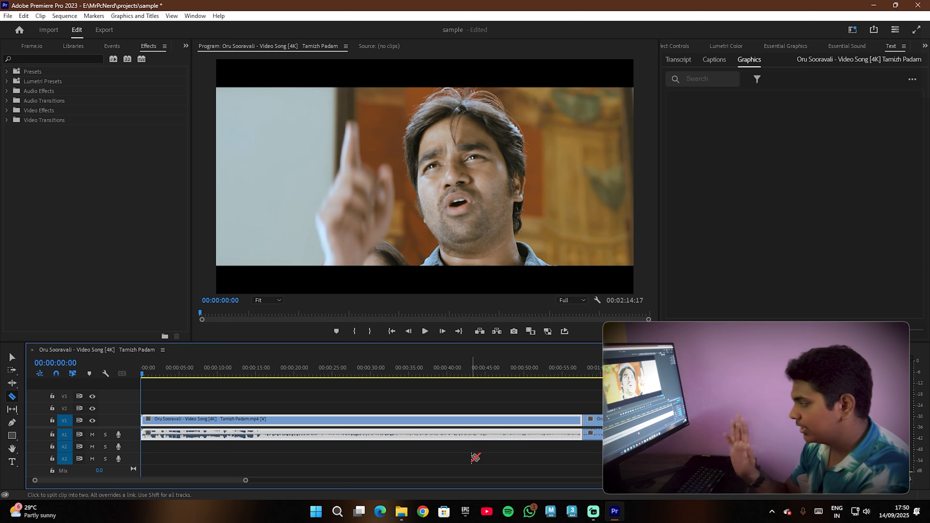
{"action": "scroll", "coordinate": [475, 457], "scroll_direction": "down", "scroll_amount": 5}
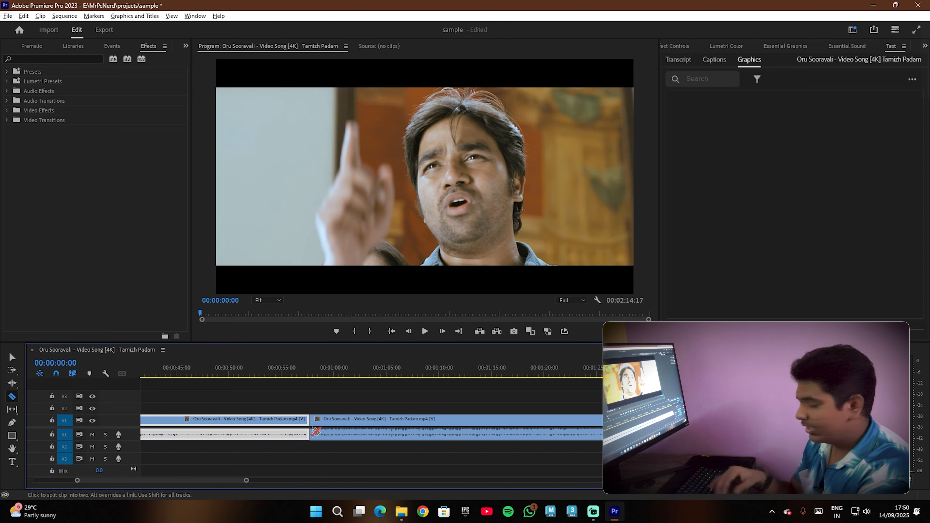
{"action": "key", "text": "alt+c"}
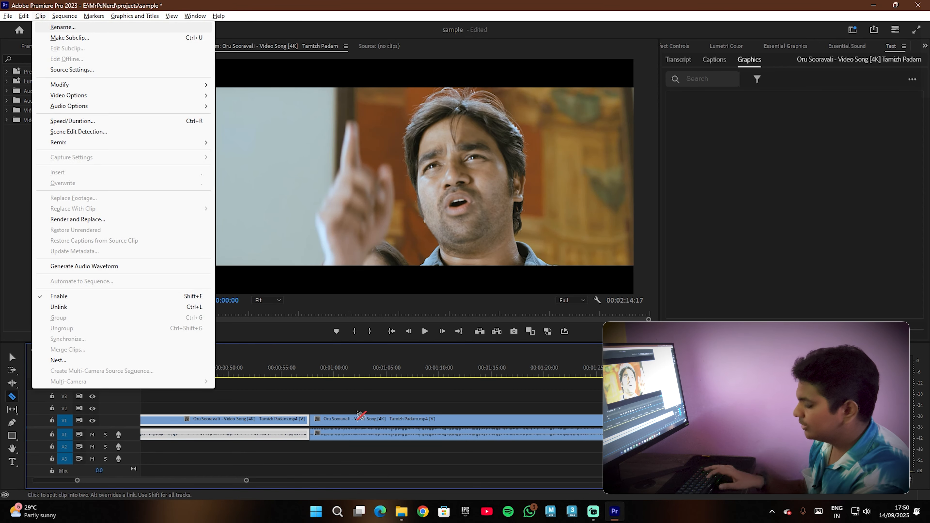
{"action": "key", "text": "Escape"}
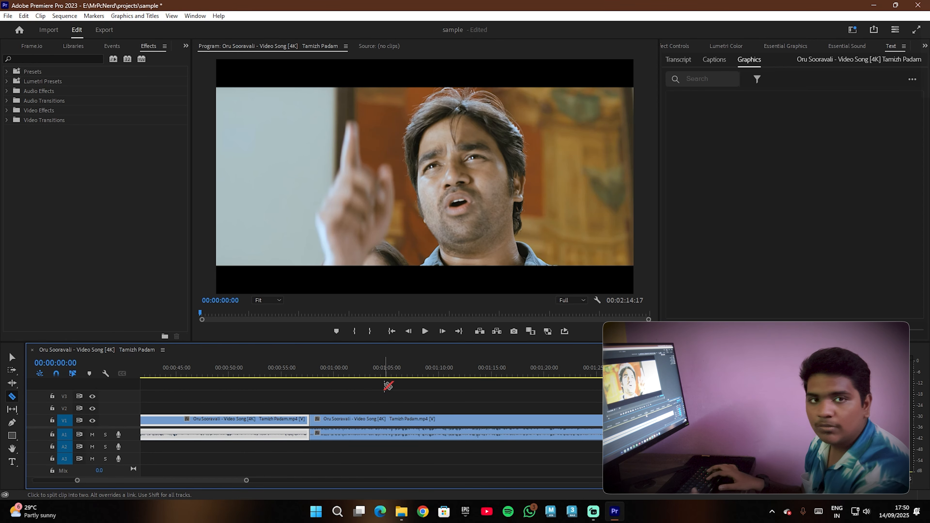
Ready the Razor tool and place the playhead at 00:01:03:19, the last frame before the shot changes
{"action": "key", "text": "v"}
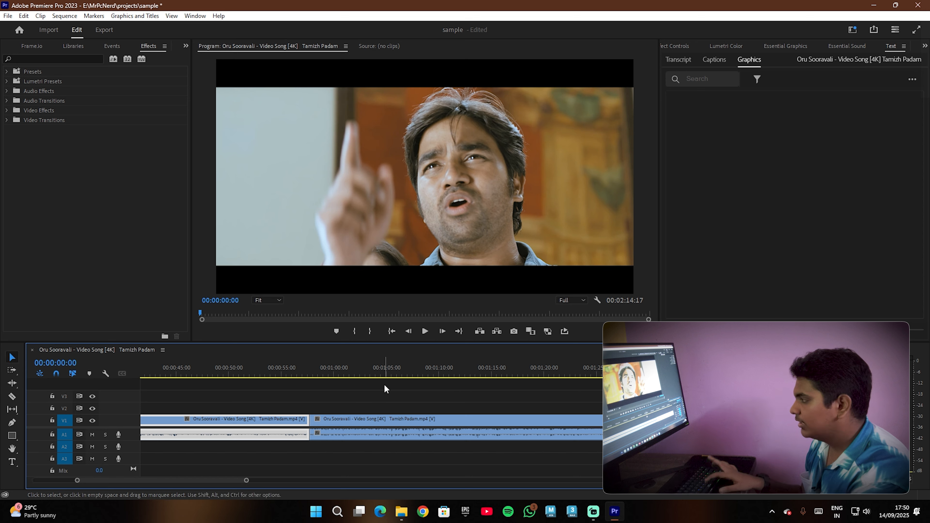
{"action": "key", "text": "c"}
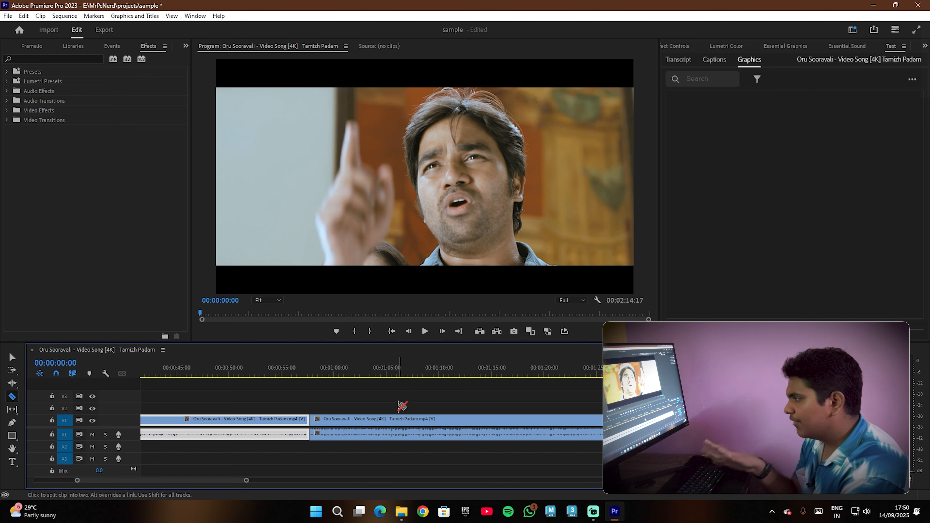
{"action": "left_click", "coordinate": [330, 373]}
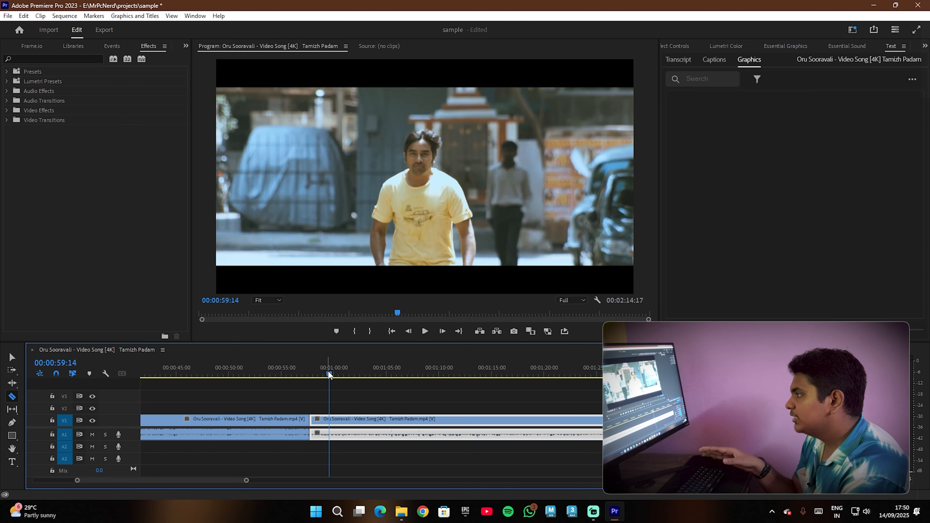
{"action": "left_click_drag", "start_coordinate": [329, 373], "coordinate": [378, 386]}
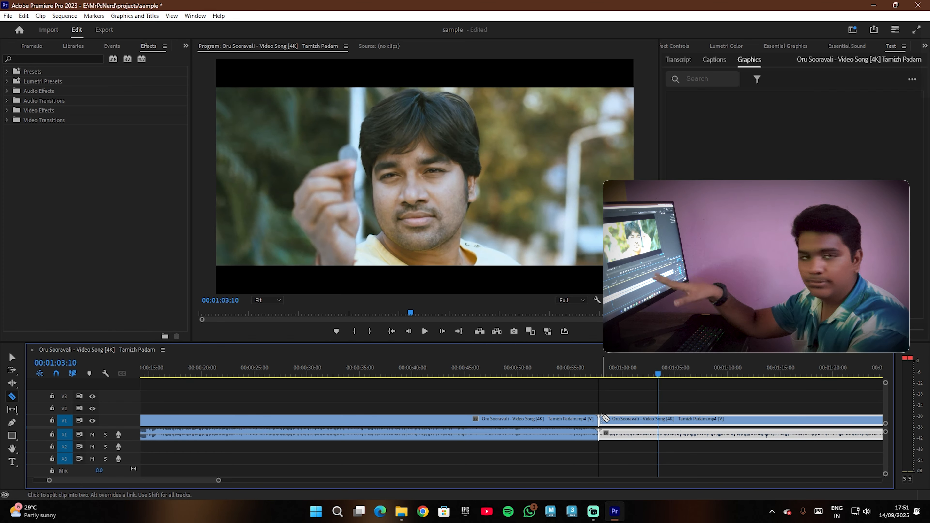
{"action": "key", "text": "Right"}
{"action": "key", "text": "Right"}
{"action": "key", "text": "Right"}
{"action": "key", "text": "Right"}
{"action": "key", "text": "Right"}
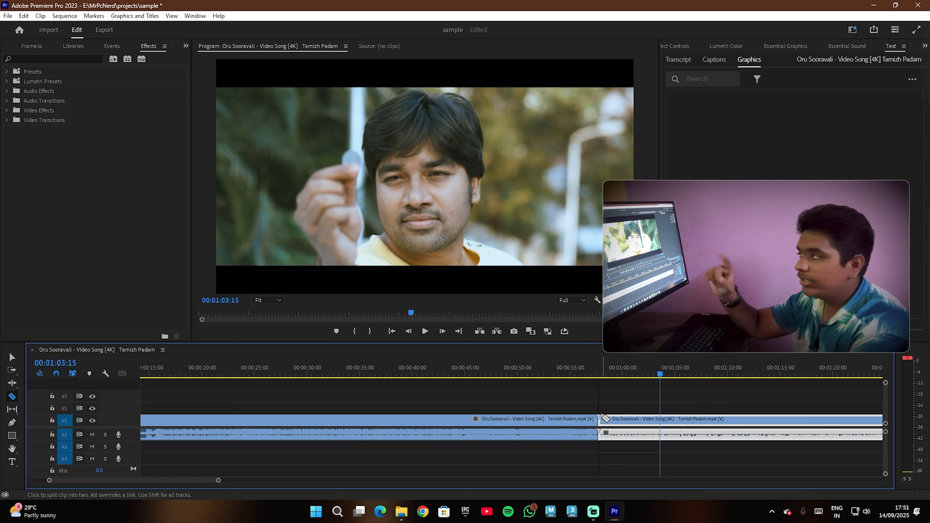
{"action": "key", "text": "space"}
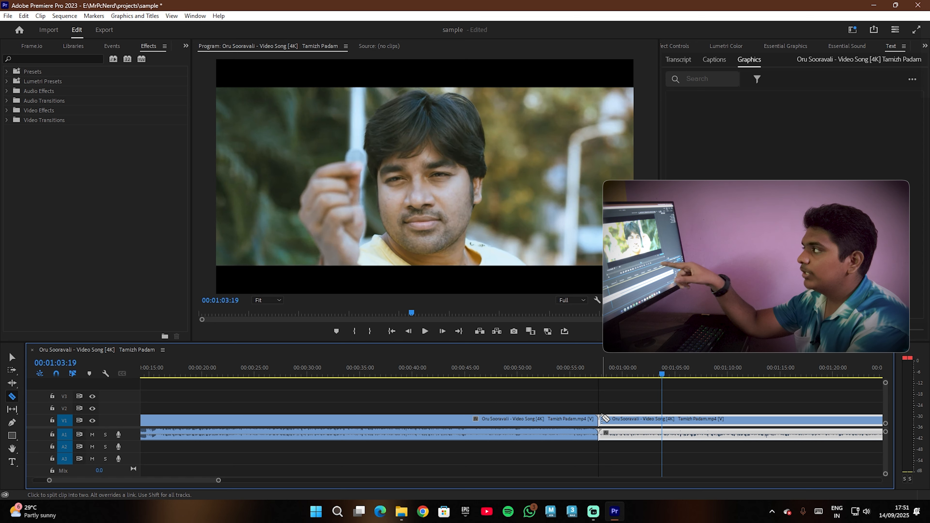
{"action": "key", "text": "space"}
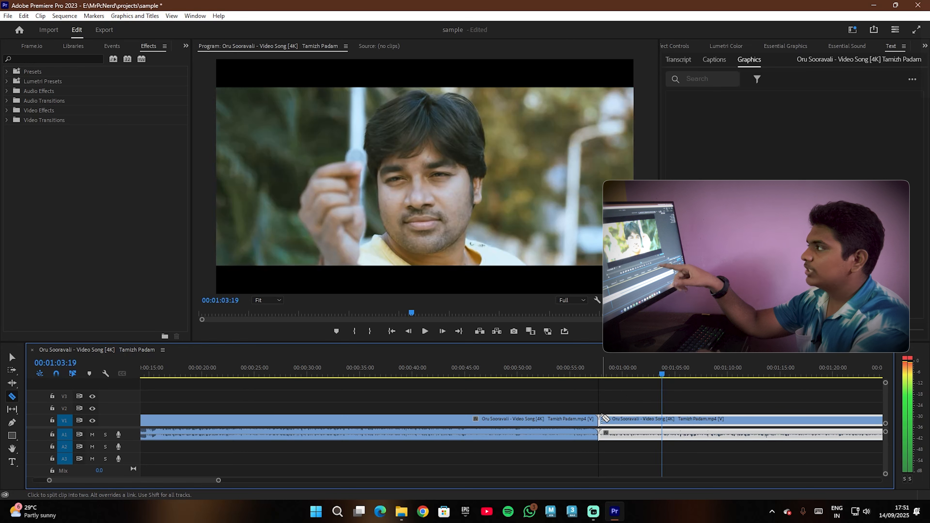
{"action": "key", "text": "Right"}
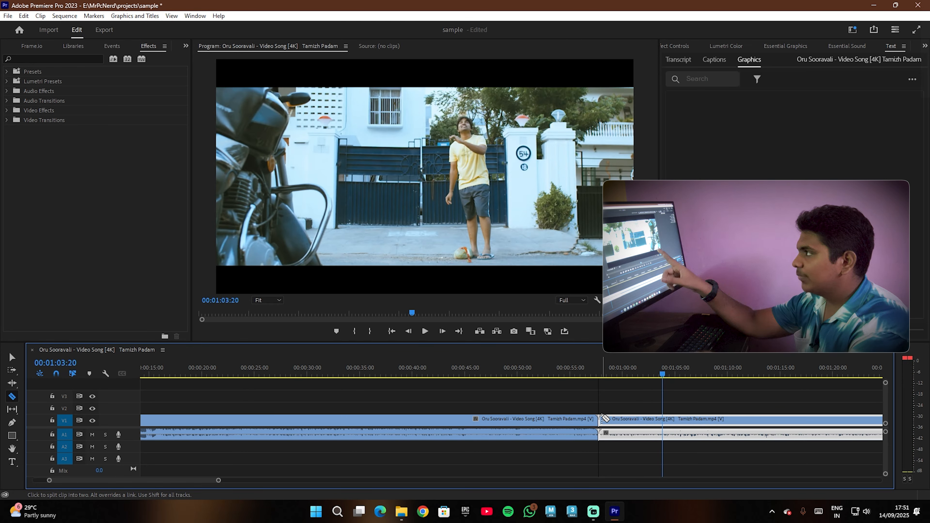
{"action": "key", "text": "Left"}
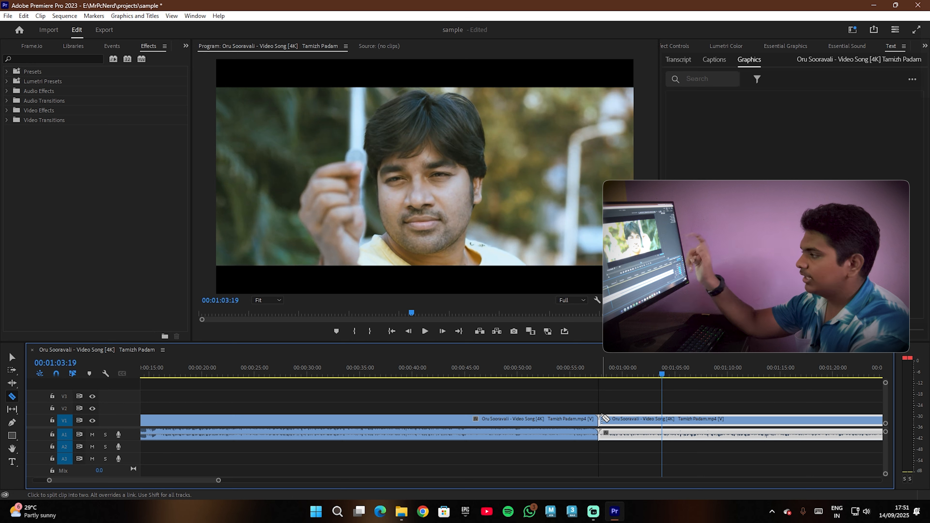
Split the clip at the playhead and delete the short segment between the two cuts
{"action": "left_click", "coordinate": [664, 419]}
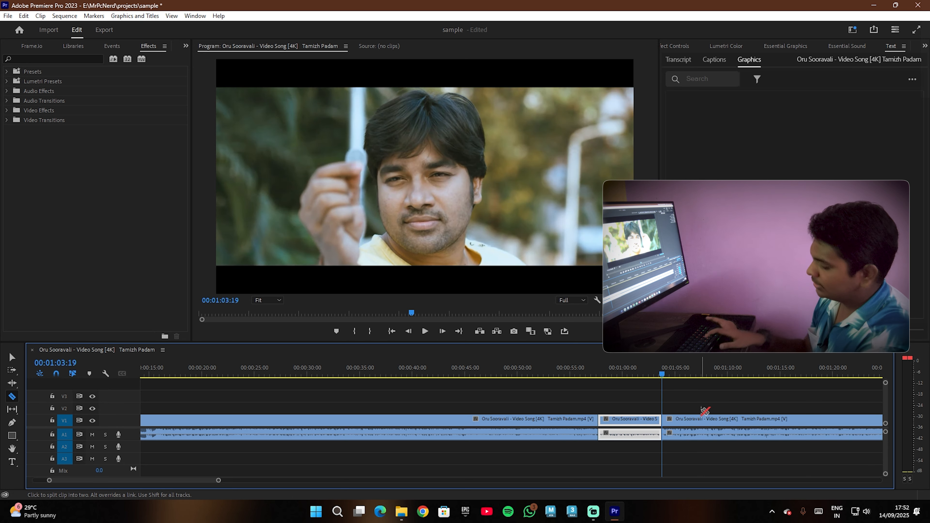
{"action": "key", "text": "v"}
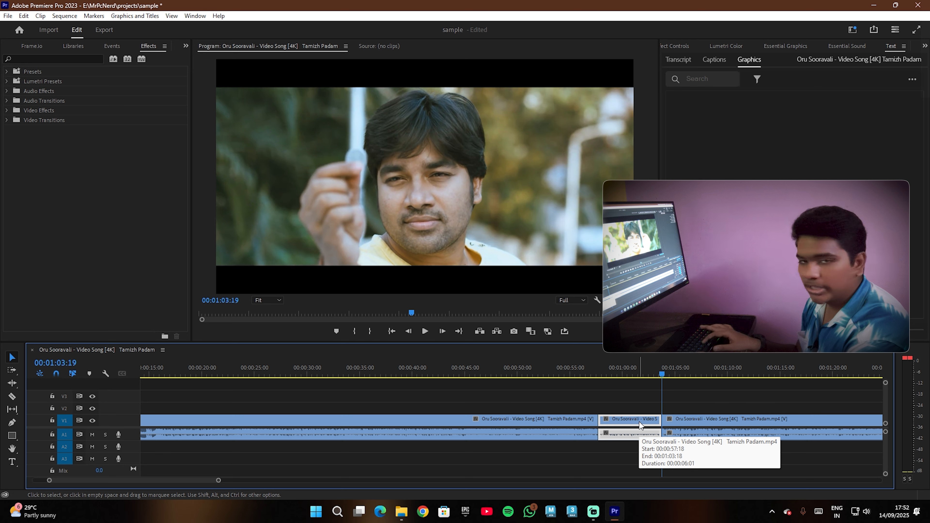
{"action": "key", "text": "Delete"}
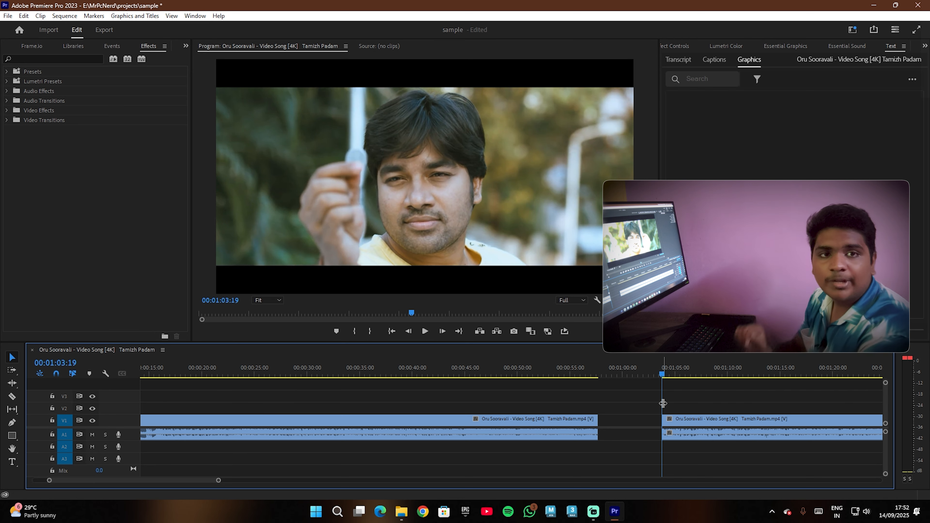
Cut the remaining clip at 00:01:03:20 and delete the one-frame sliver at its start
{"action": "key", "text": "Right"}
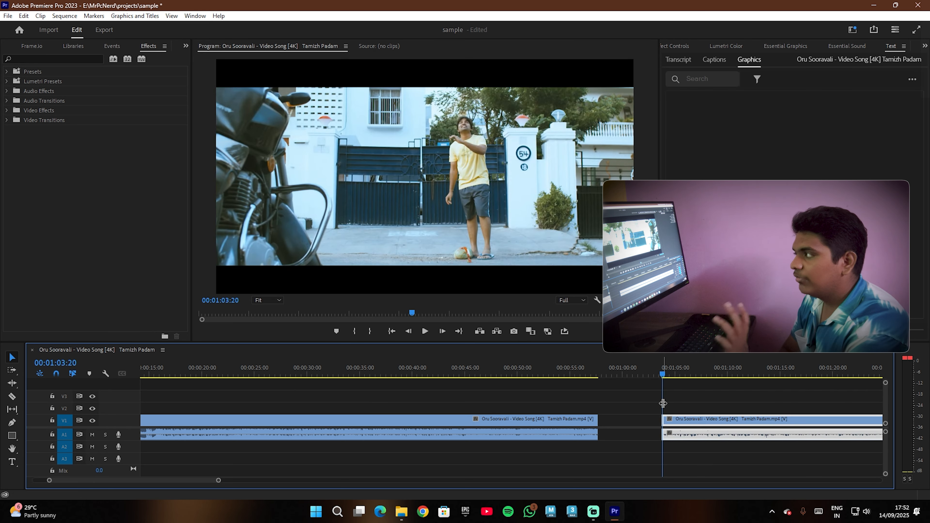
{"action": "key", "text": "c"}
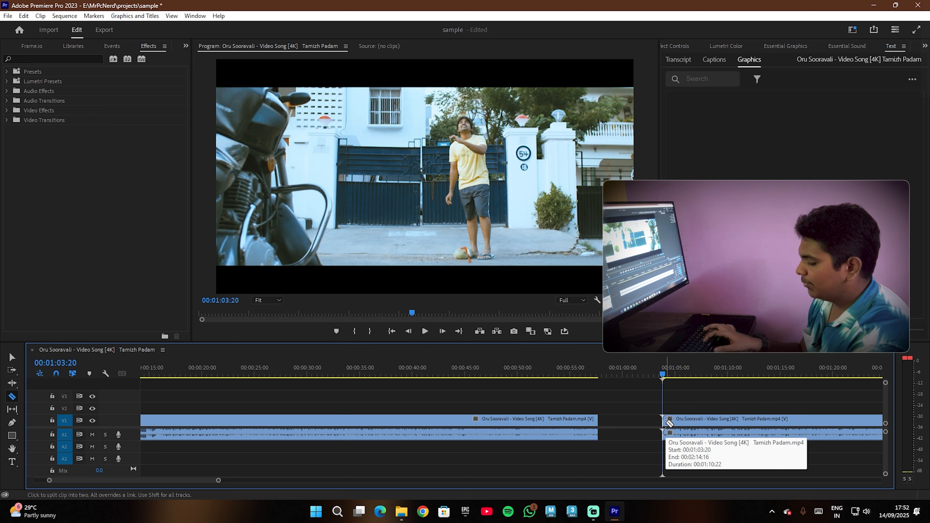
{"action": "key", "text": "b"}
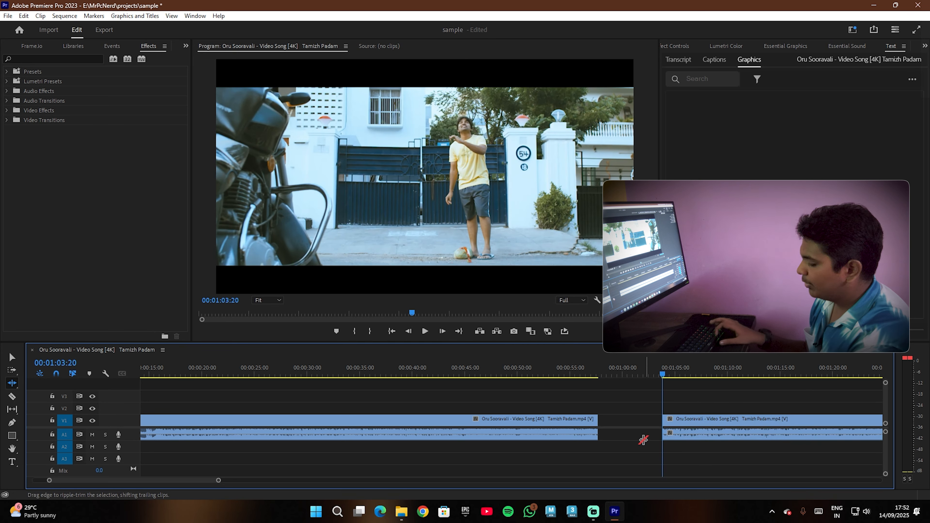
{"action": "scroll", "coordinate": [647, 424], "scroll_direction": "up", "scroll_amount": 6}
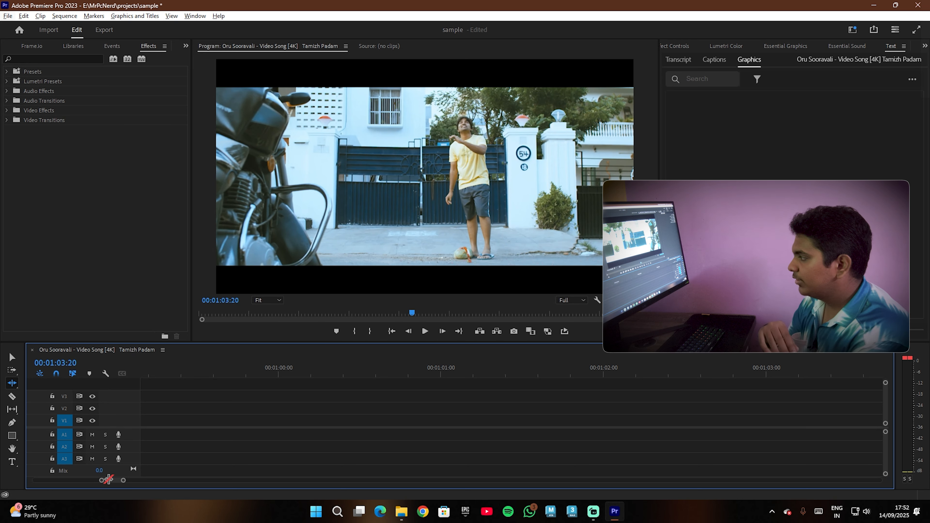
{"action": "key", "text": "alt+v"}
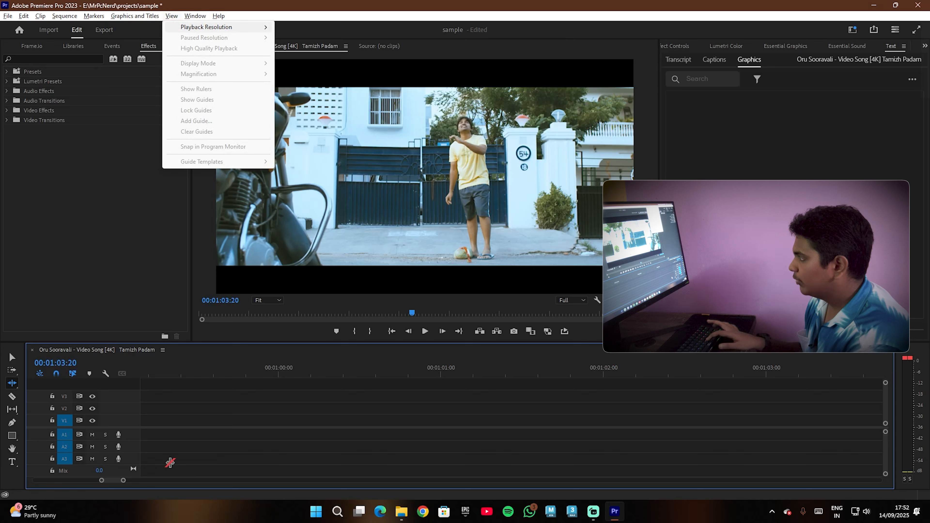
{"action": "key", "text": "Escape"}
{"action": "mouse_move", "coordinate": [111, 480]}
{"action": "left_mouse_down"}
{"action": "mouse_move", "coordinate": [127, 480]}
{"action": "mouse_move", "coordinate": [115, 480]}
{"action": "left_mouse_up"}
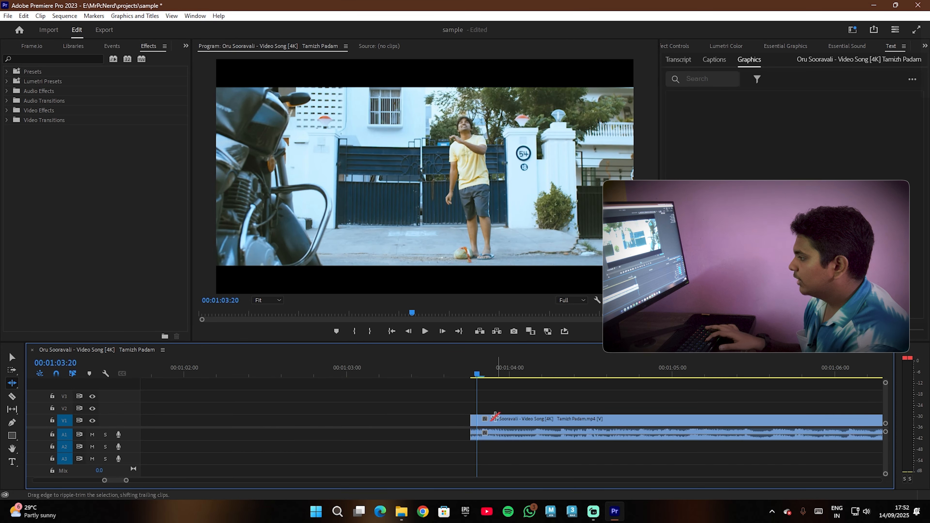
{"action": "key", "text": "v"}
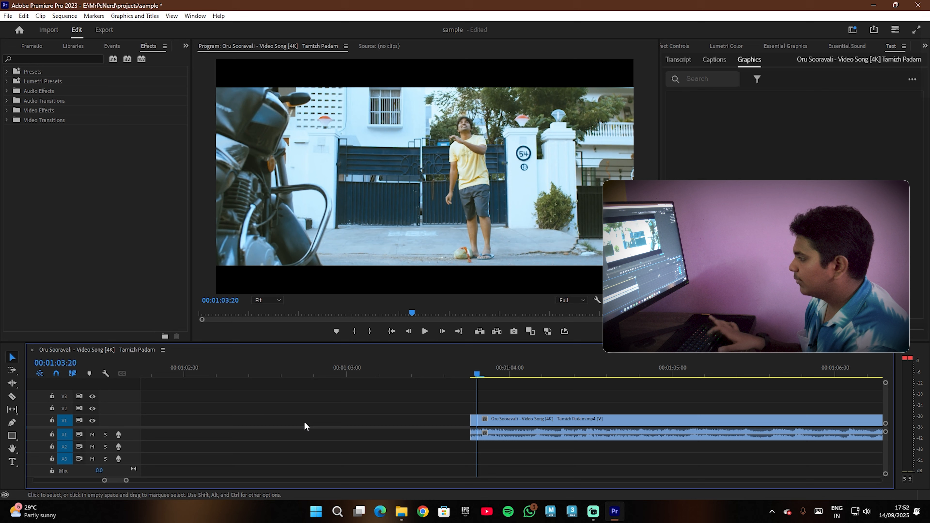
{"action": "left_click", "coordinate": [474, 421]}
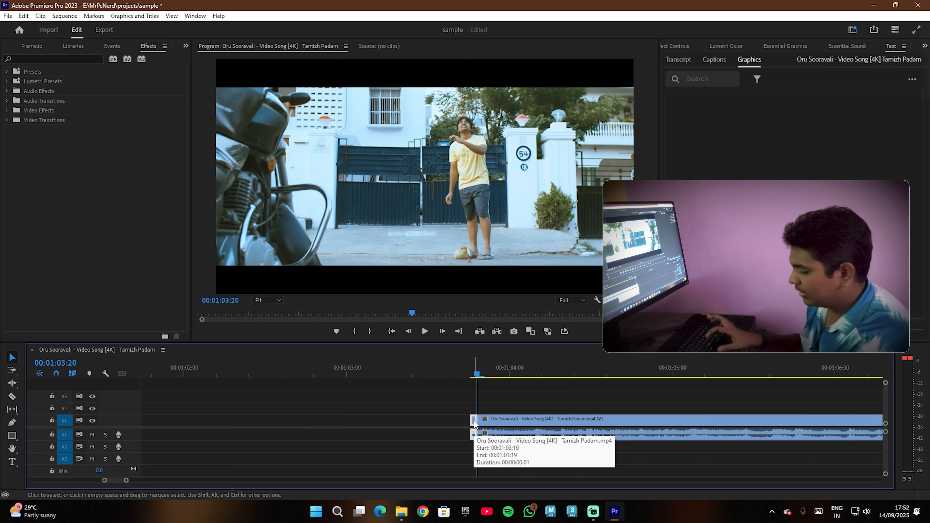
{"action": "key", "text": "minus"}
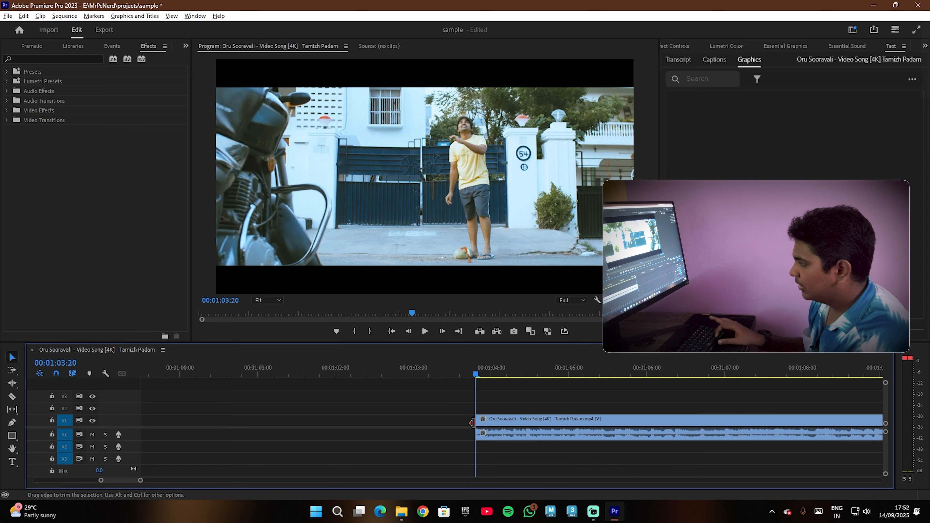
Move the later segment back against the end of the first one to close the gap
{"action": "key", "text": "minus"}
{"action": "key", "text": "minus"}
{"action": "key", "text": "minus"}
{"action": "left_click_drag", "start_coordinate": [518, 421], "coordinate": [462, 422]}
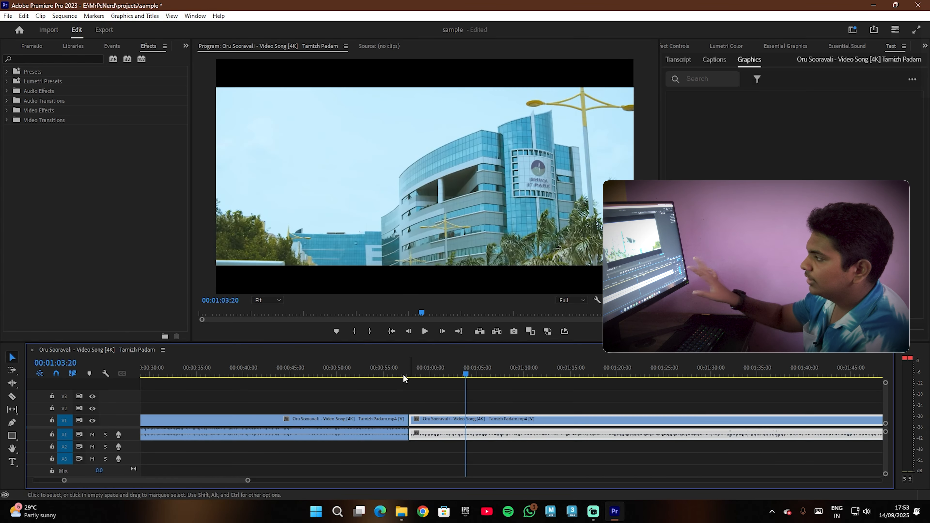
Play the sequence across the join from just before the cut to review the edit
{"action": "left_click", "coordinate": [404, 378]}
{"action": "left_click", "coordinate": [425, 331]}
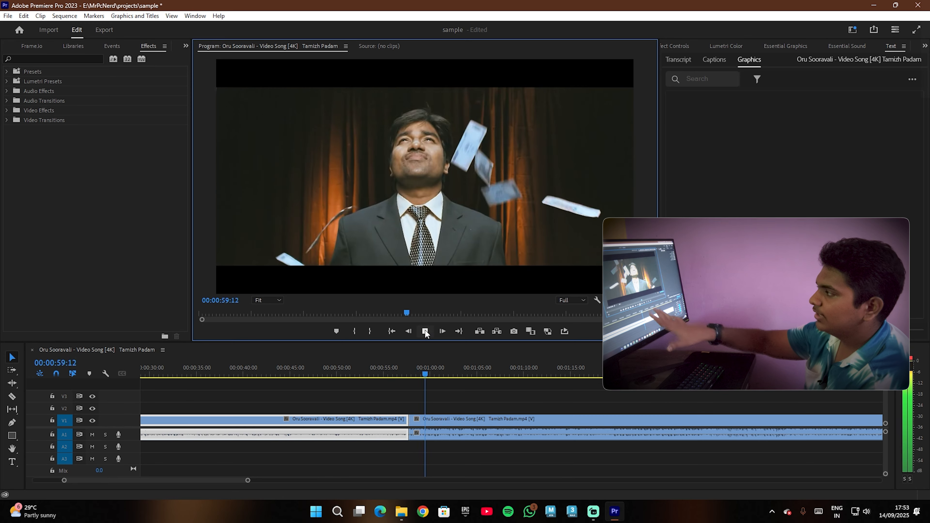
{"action": "left_click", "coordinate": [425, 331]}
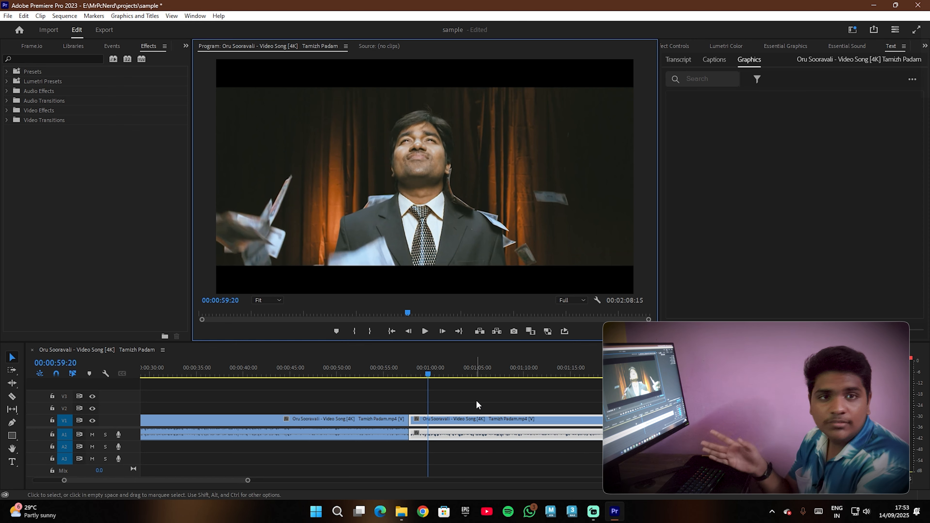
Adjust the second clip's audio gain by -50 dB and play part of it to check the sound
{"action": "right_click", "coordinate": [510, 423]}
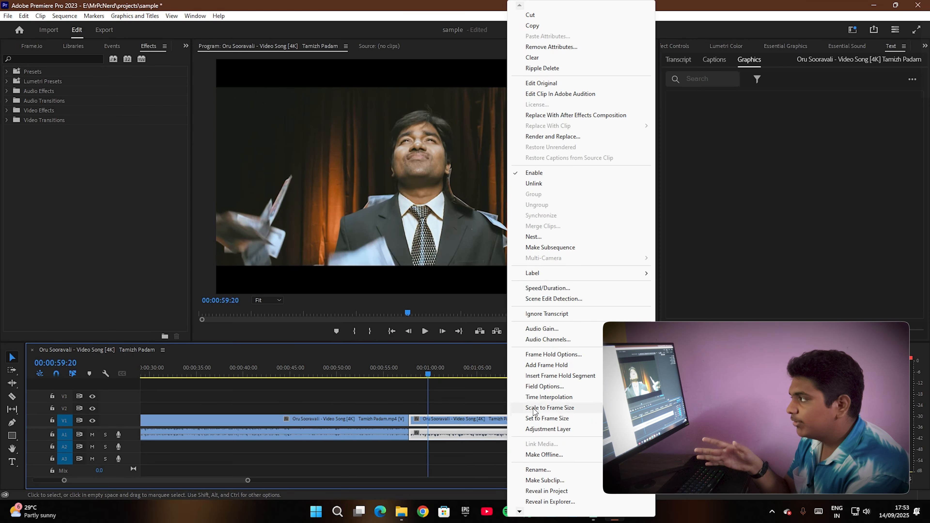
{"action": "left_click", "coordinate": [579, 332]}
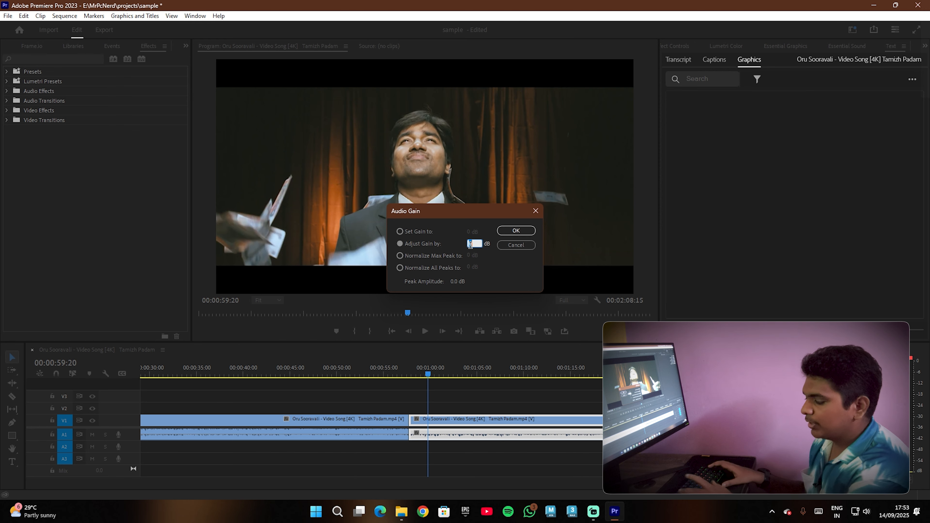
{"action": "type", "text": "-50"}
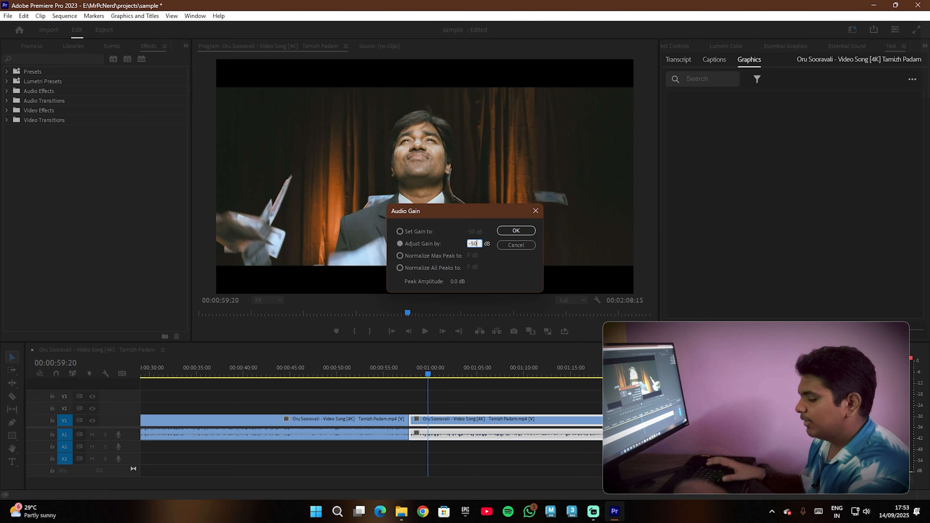
{"action": "key", "text": "Return"}
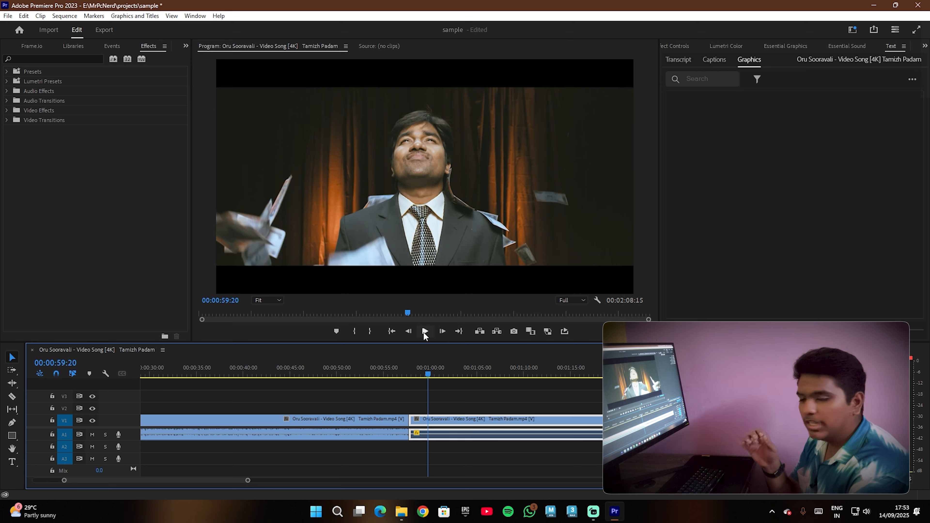
{"action": "left_click", "coordinate": [425, 331]}
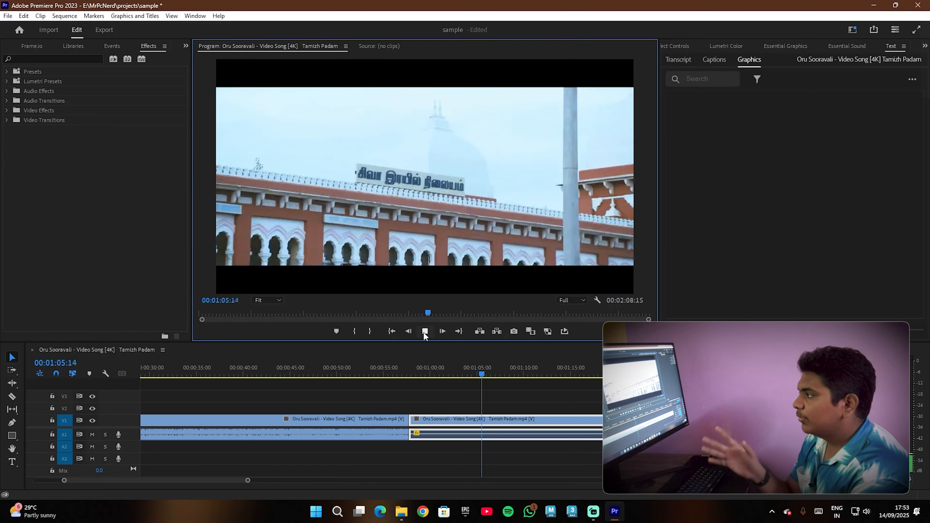
{"action": "left_click", "coordinate": [425, 330]}
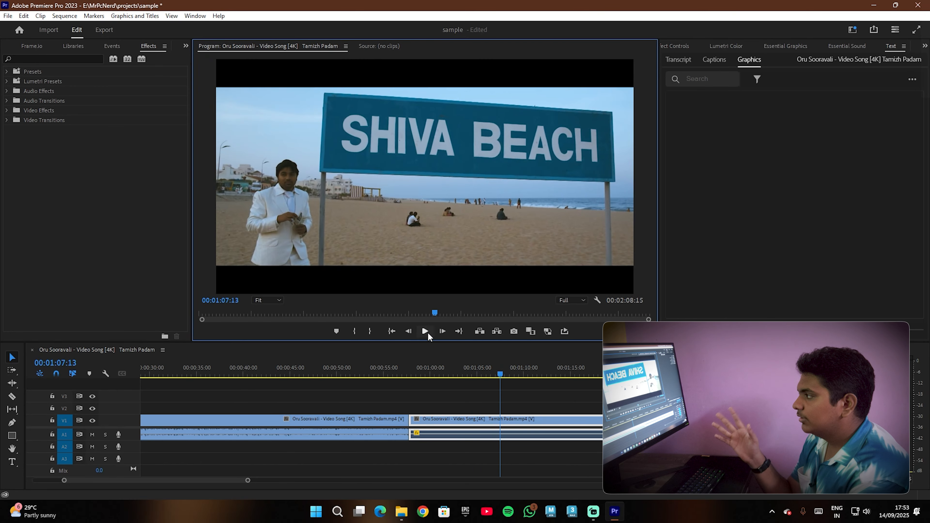
Set the second clip's speed to 200% and play a few seconds of it from about 00:01:01:12
{"action": "left_click_drag", "start_coordinate": [500, 375], "coordinate": [443, 374]}
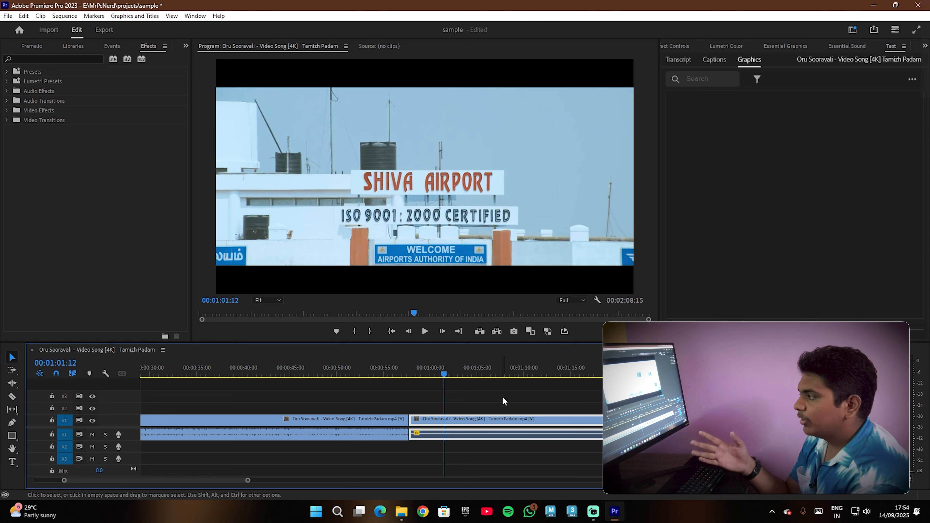
{"action": "right_click", "coordinate": [531, 418]}
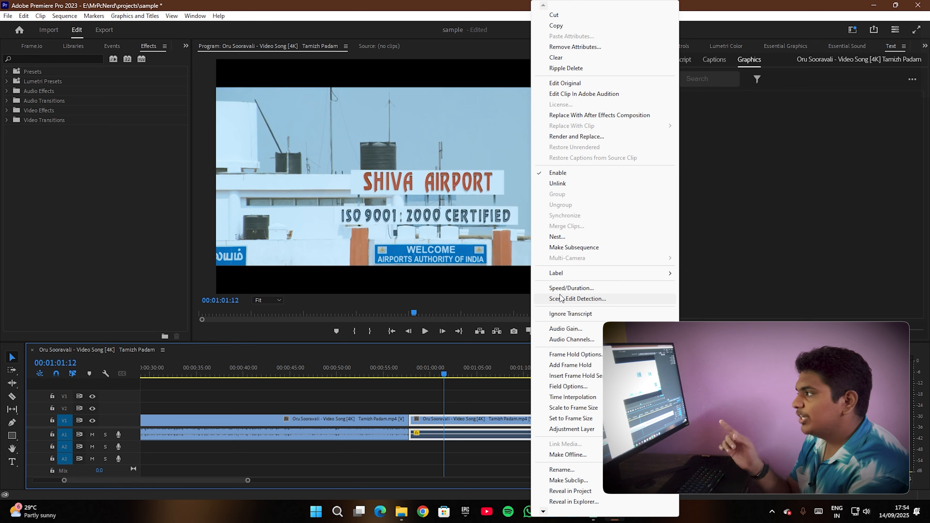
{"action": "left_click", "coordinate": [565, 289]}
{"action": "left_click", "coordinate": [474, 216]}
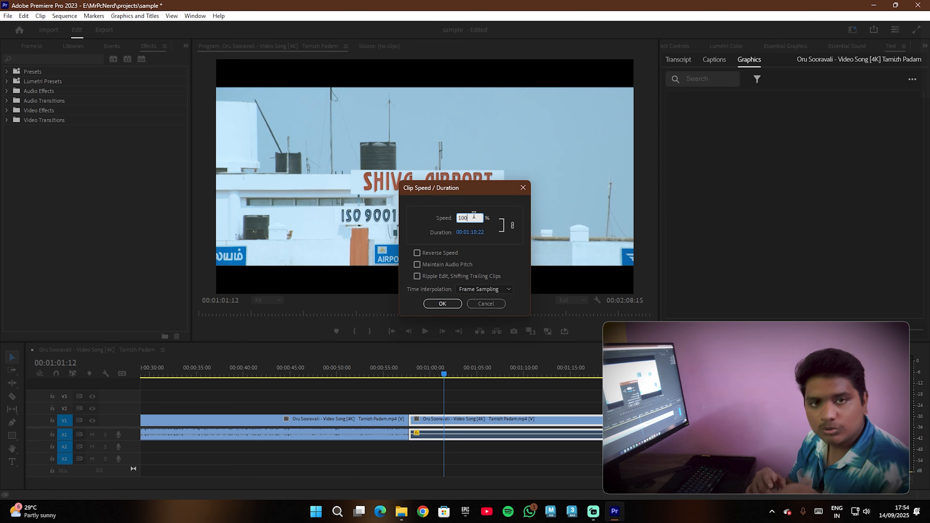
{"action": "key", "text": "BackSpace"}
{"action": "key", "text": "BackSpace"}
{"action": "key", "text": "BackSpace"}
{"action": "type", "text": "200"}
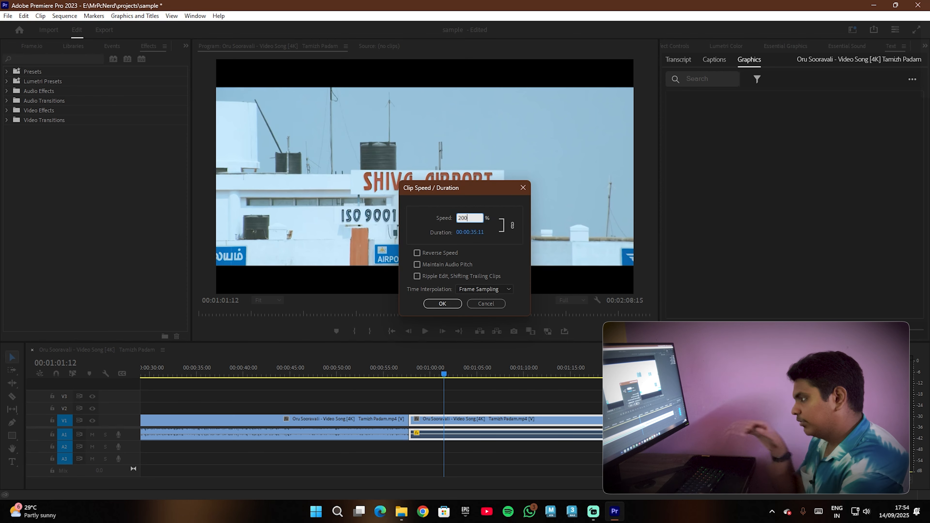
{"action": "key", "text": "Return"}
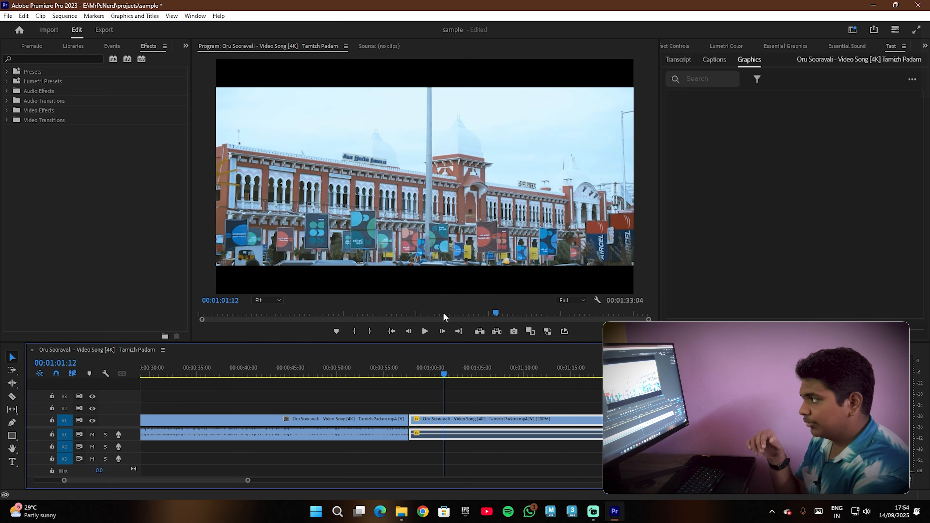
{"action": "left_click", "coordinate": [426, 329]}
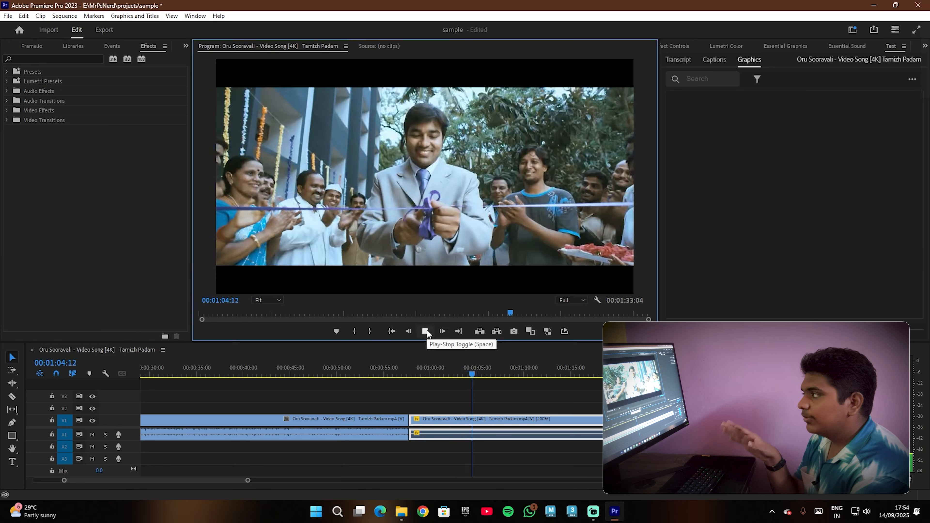
{"action": "left_click", "coordinate": [425, 331]}
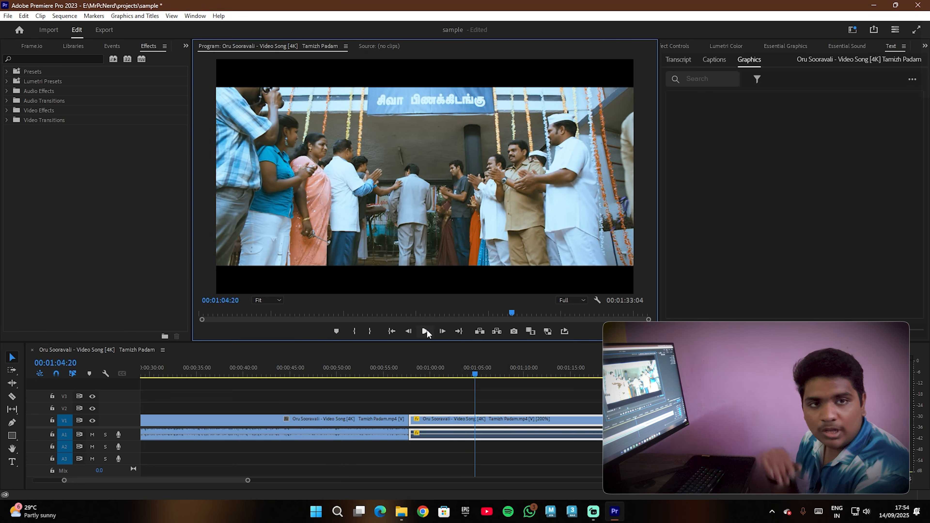
Slow the second clip to 70% speed and play a short stretch of it
{"action": "right_click", "coordinate": [505, 417]}
{"action": "left_click", "coordinate": [580, 288]}
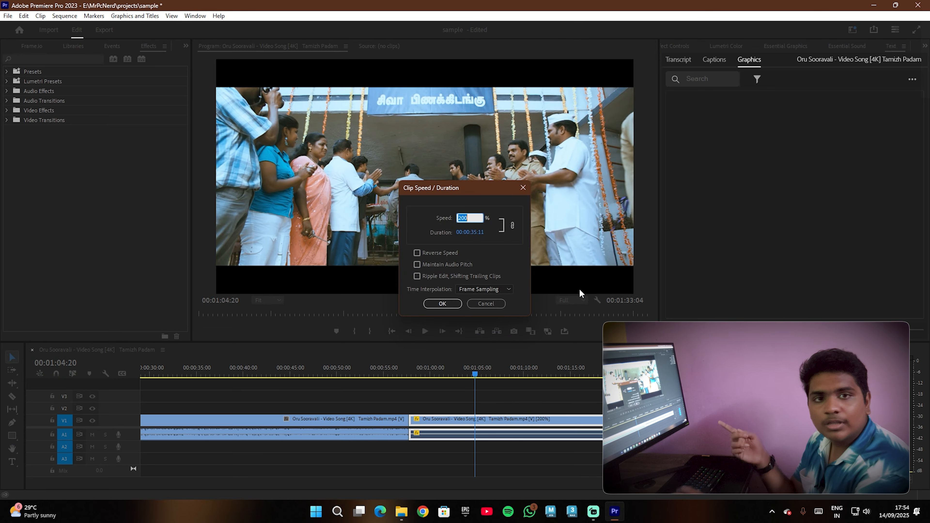
{"action": "key", "text": "BackSpace"}
{"action": "type", "text": "70"}
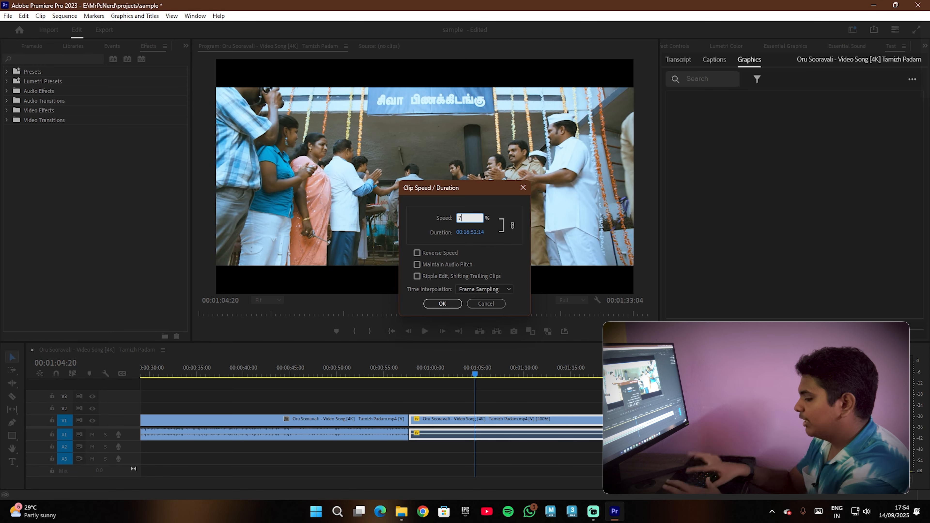
{"action": "key", "text": "Return"}
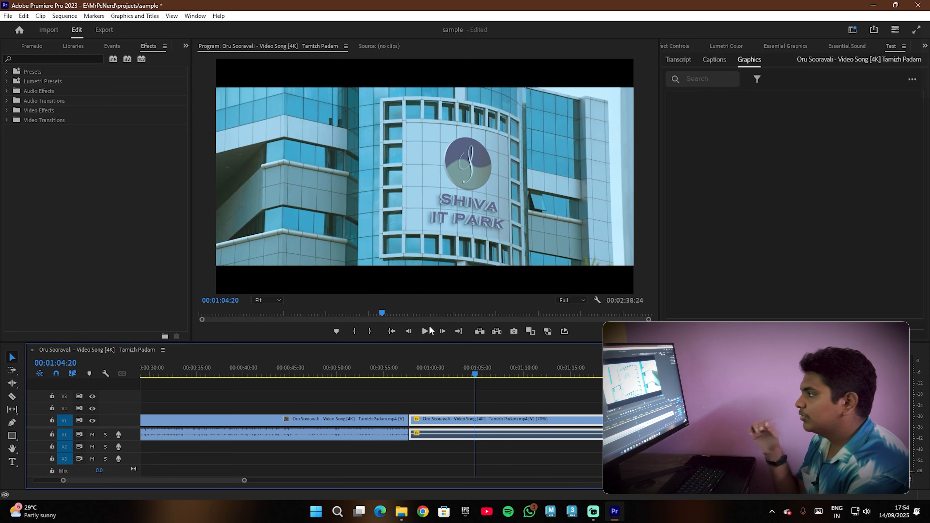
{"action": "left_click", "coordinate": [425, 331]}
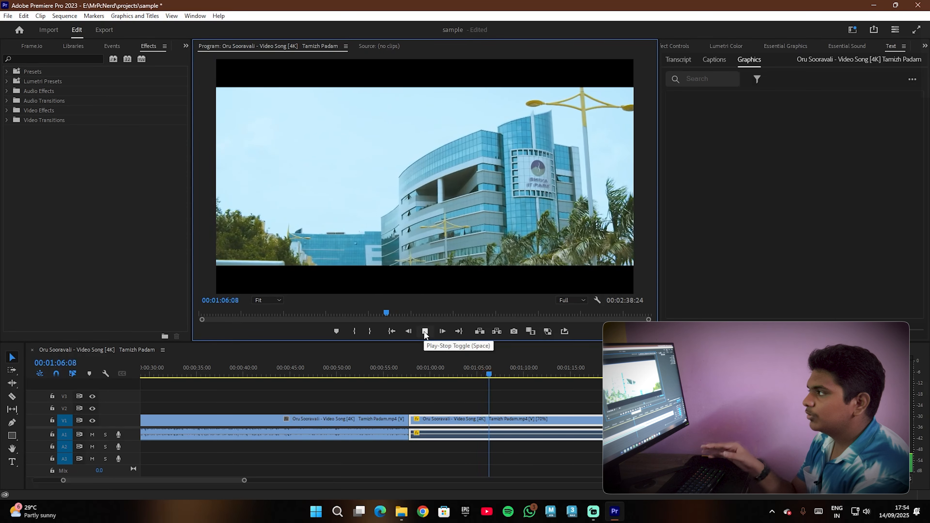
{"action": "left_click", "coordinate": [425, 331]}
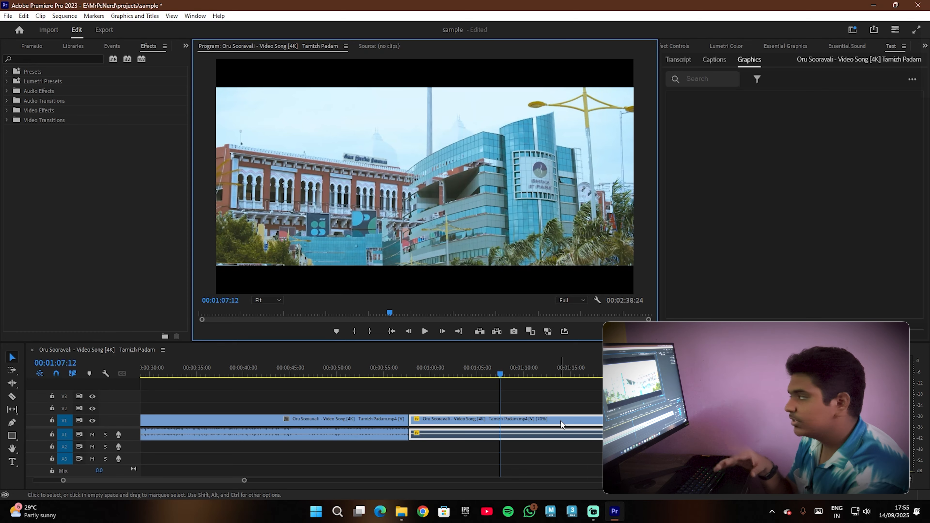
Reverse the playback direction of the second clip, keeping its speed at 70%
{"action": "right_click", "coordinate": [561, 424]}
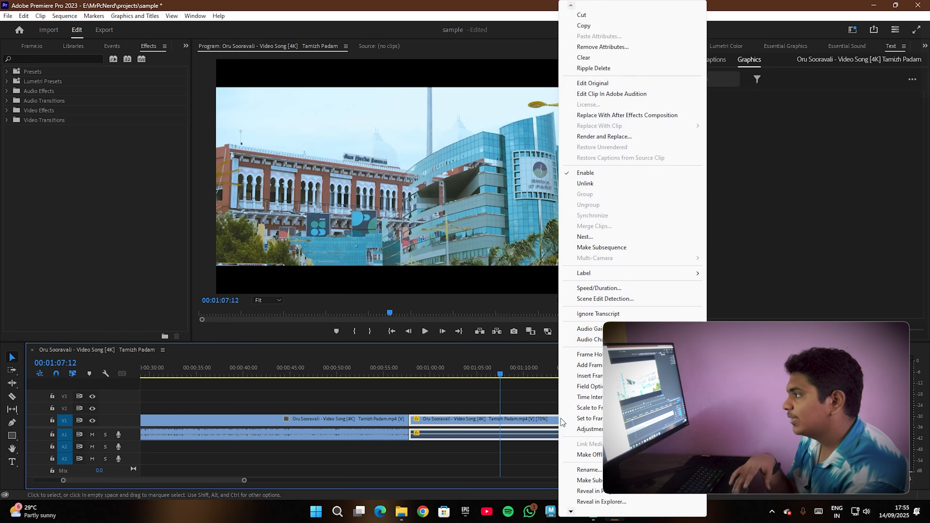
{"action": "left_click", "coordinate": [622, 290]}
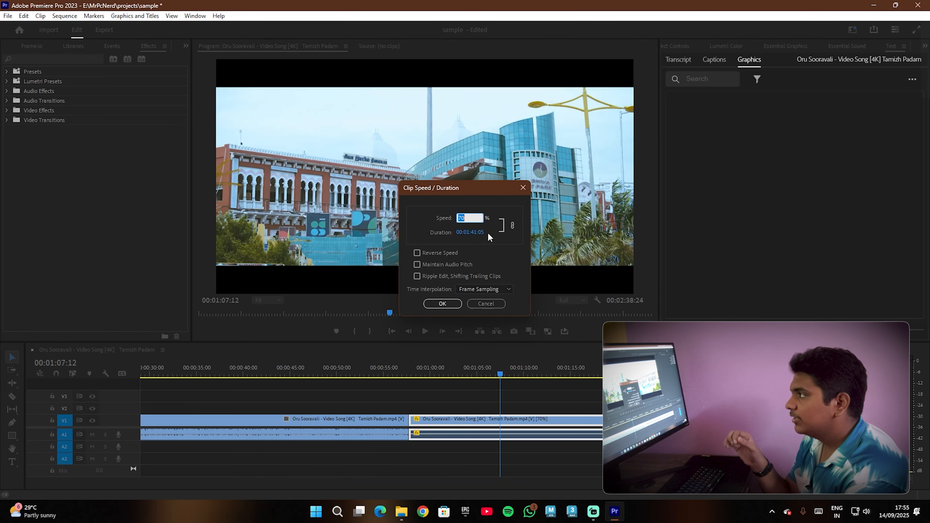
{"action": "left_click", "coordinate": [417, 253]}
{"action": "left_click", "coordinate": [447, 303]}
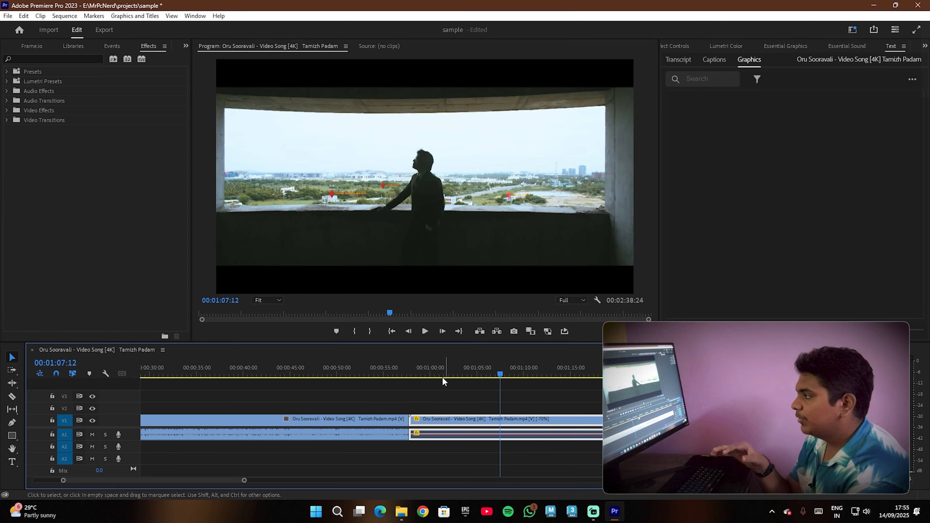
Play the reversed clip from near its start to review the backward motion
{"action": "left_click", "coordinate": [415, 366]}
{"action": "left_click", "coordinate": [425, 333]}
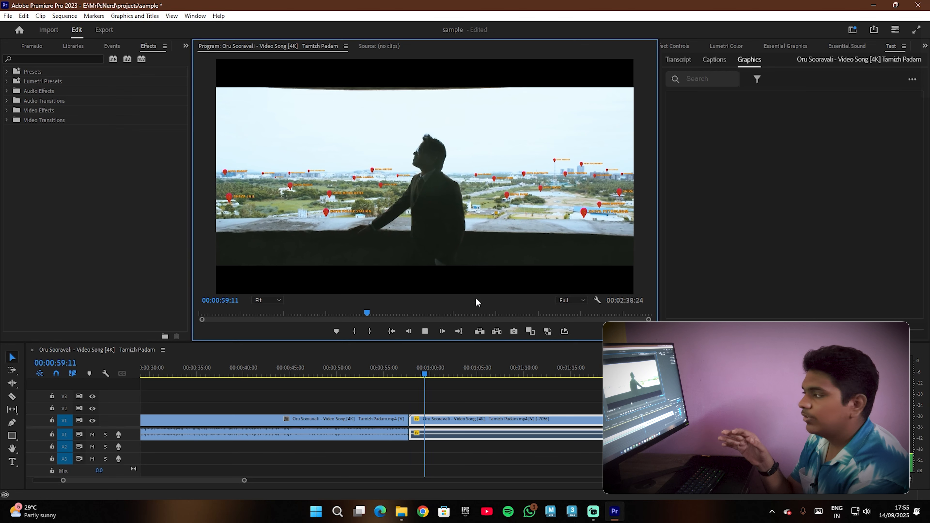
{"action": "left_click", "coordinate": [423, 333]}
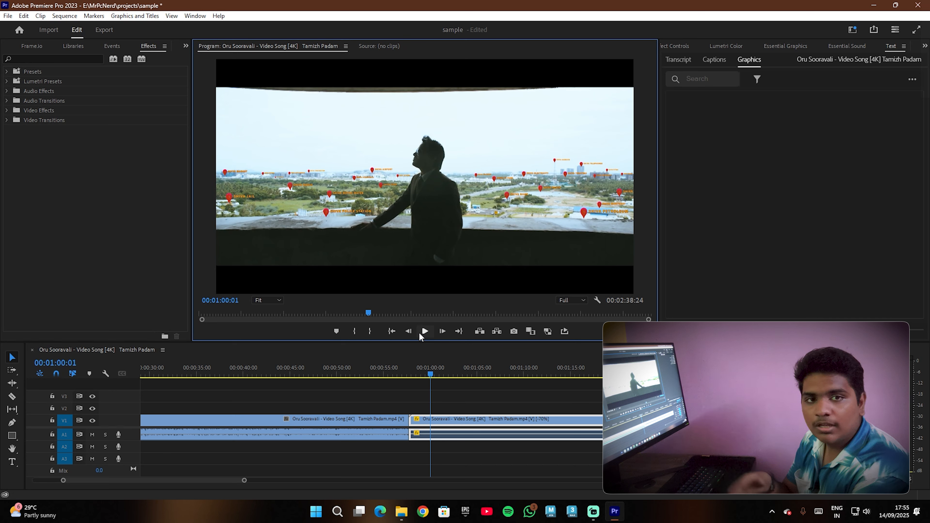
{"action": "left_click", "coordinate": [419, 333]}
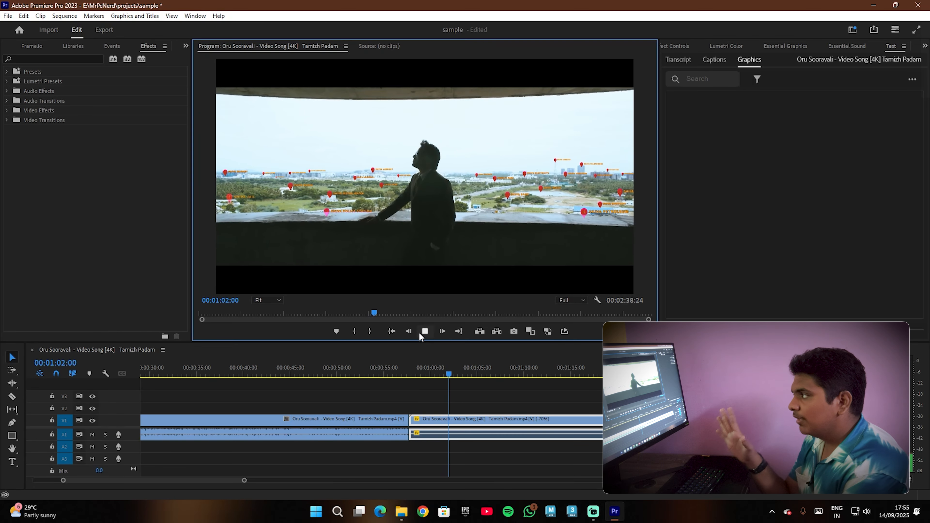
{"action": "left_click", "coordinate": [418, 331]}
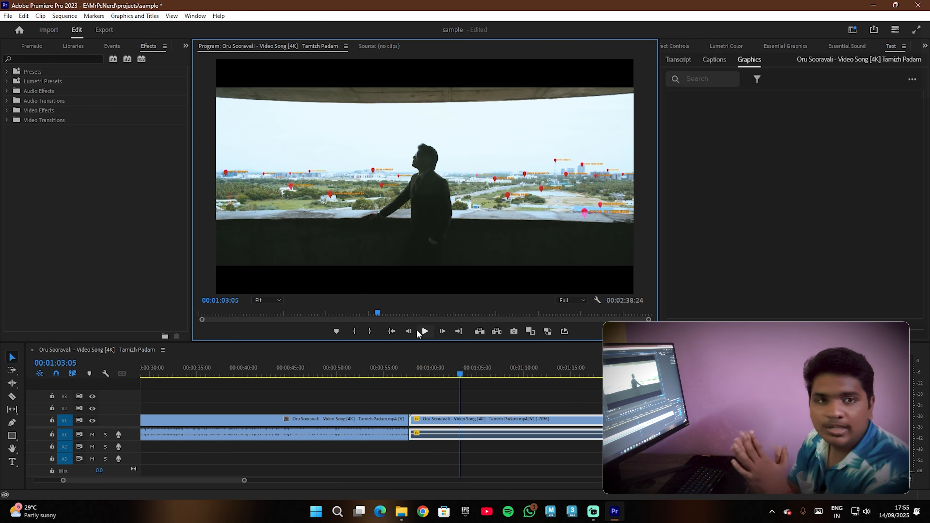